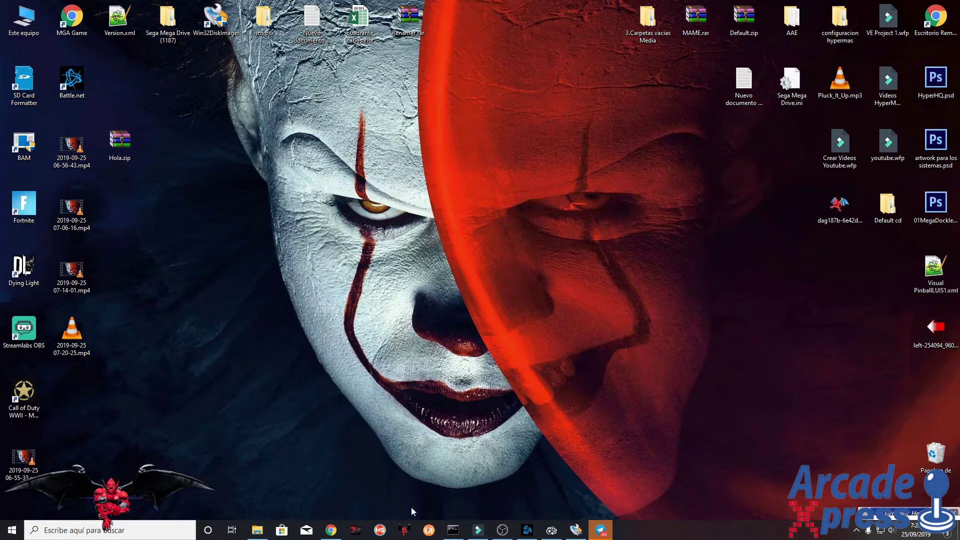
# - Start FileZilla from the HyperMAS Infinity launcher and connect to the saved Premium site, accepting the insecure FTP connection
pyautogui.click(404, 531)
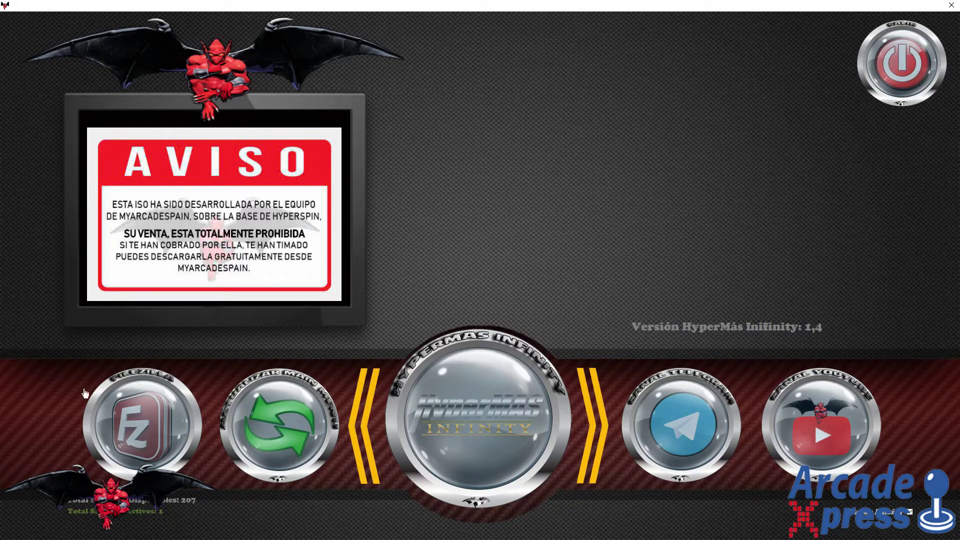
pyautogui.click(146, 424)
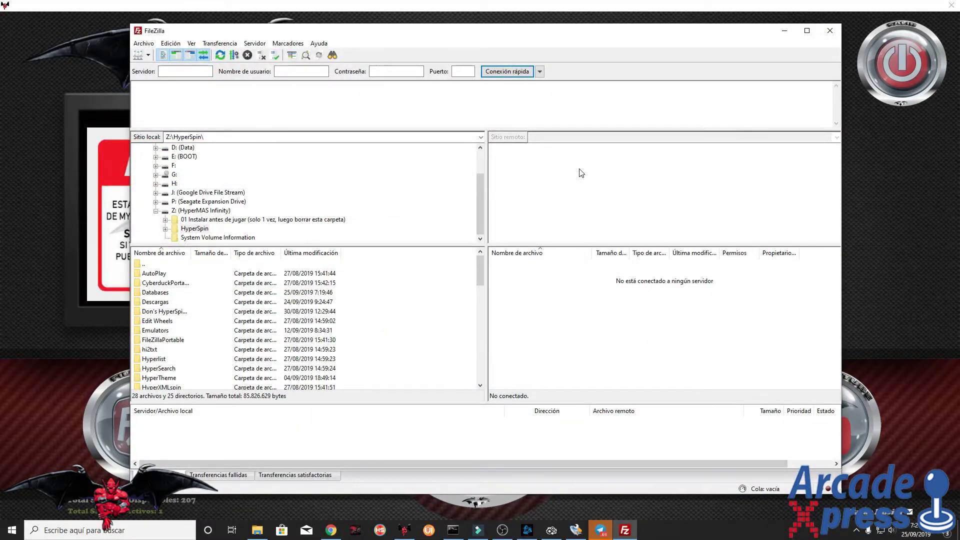
pyautogui.click(149, 56)
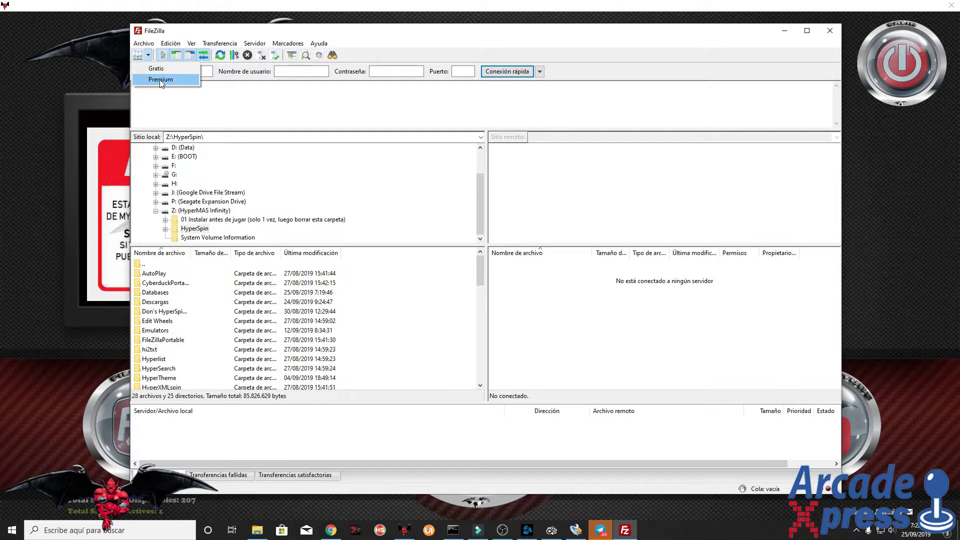
pyautogui.click(160, 79)
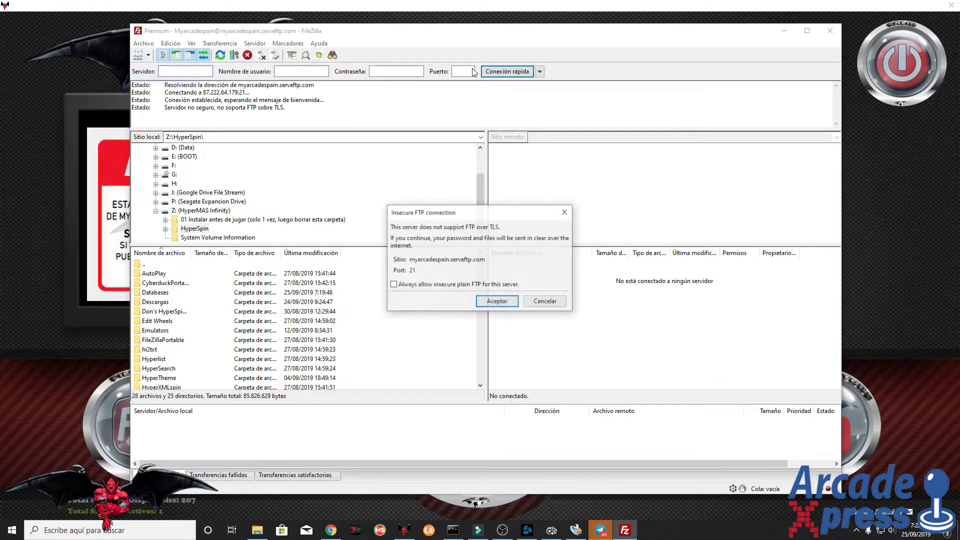
pyautogui.click(497, 302)
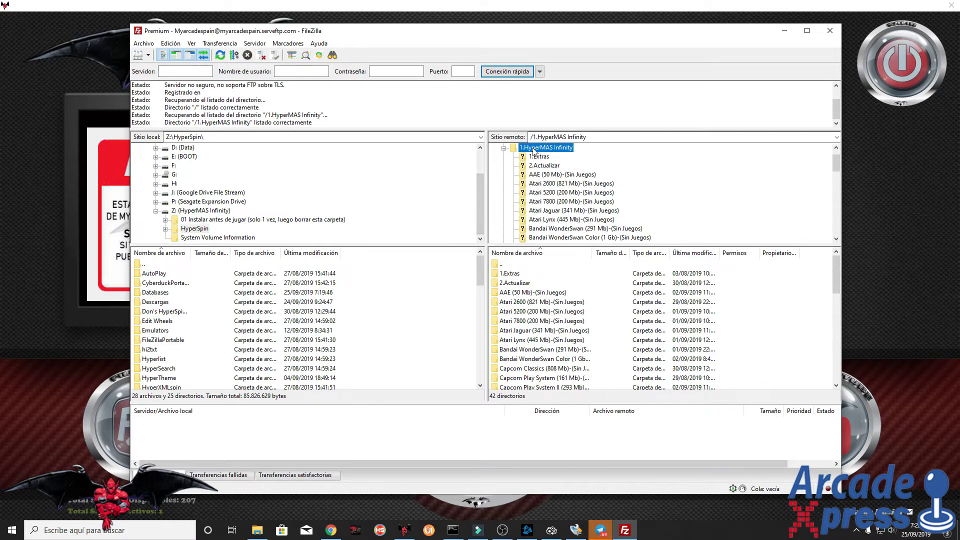
# - Open the remote folder NEC SuperGrafx (60 Mb)-(Sin Juegos) inside 1.HyperMAS Infinity
pyautogui.scroll(-8, 562, 193)
pyautogui.scroll(10, 565, 190)
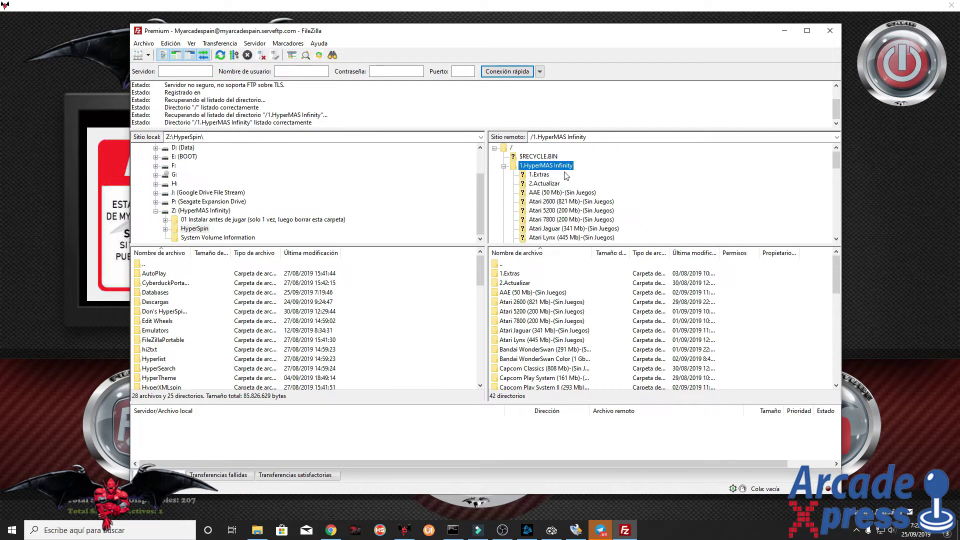
pyautogui.scroll(-5, 562, 198)
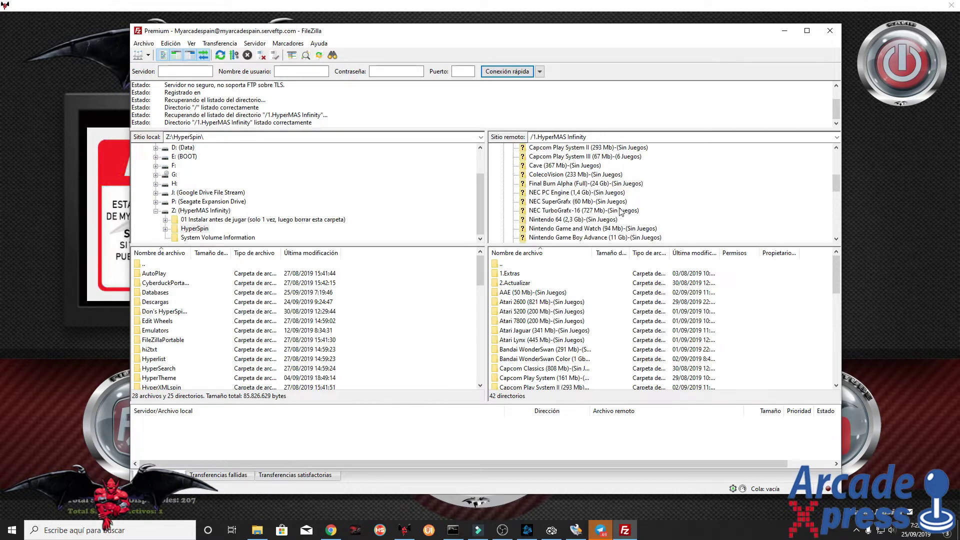
pyautogui.click(562, 202)
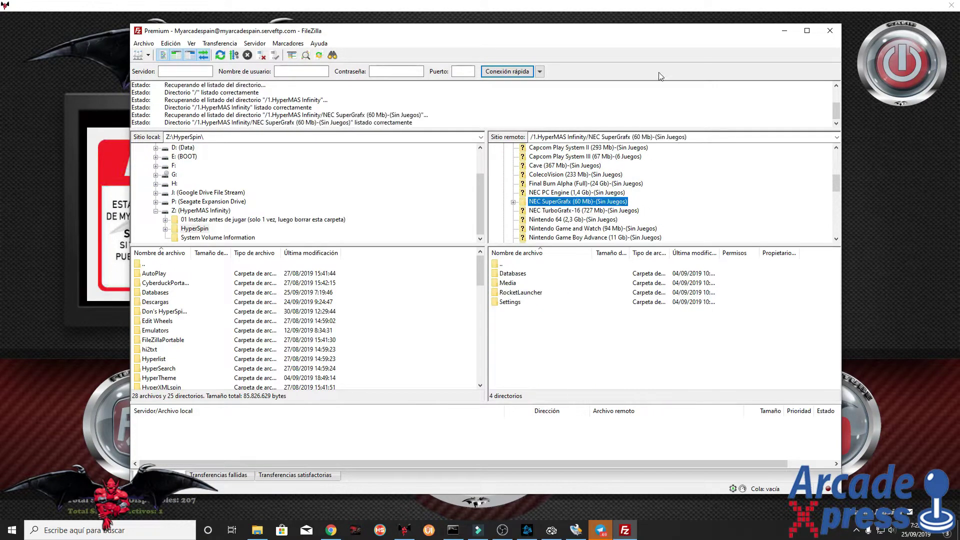
# - Download the Databases, Media, RocketLauncher and Settings folders into Z:\HyperSpin, overwriting files that already exist
pyautogui.moveTo(607, 30); pyautogui.dragTo(711, 28)
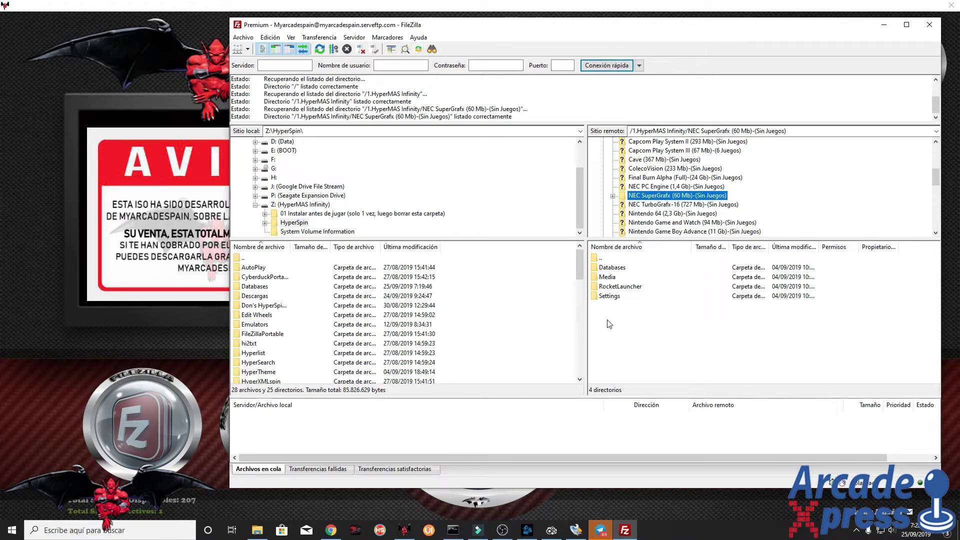
pyautogui.moveTo(609, 324); pyautogui.dragTo(611, 296)
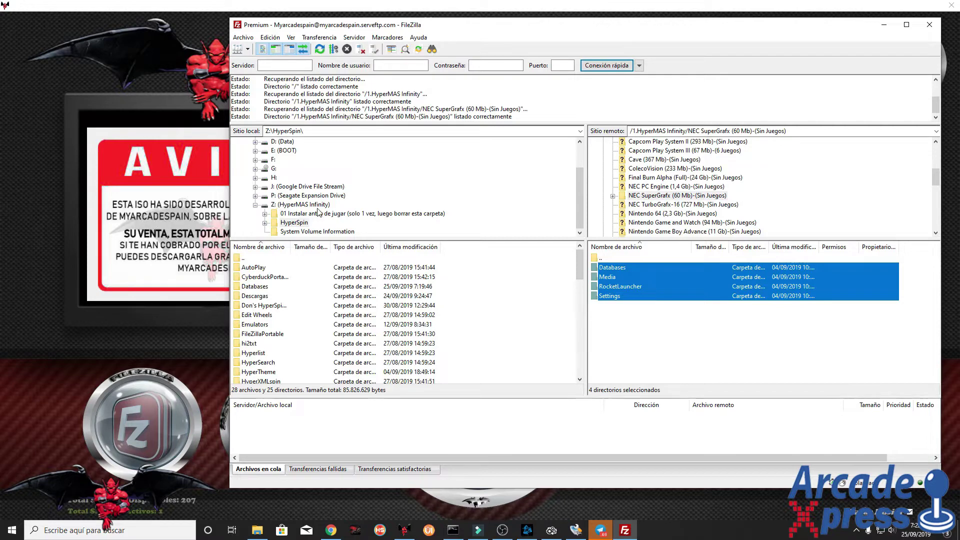
pyautogui.click(290, 222)
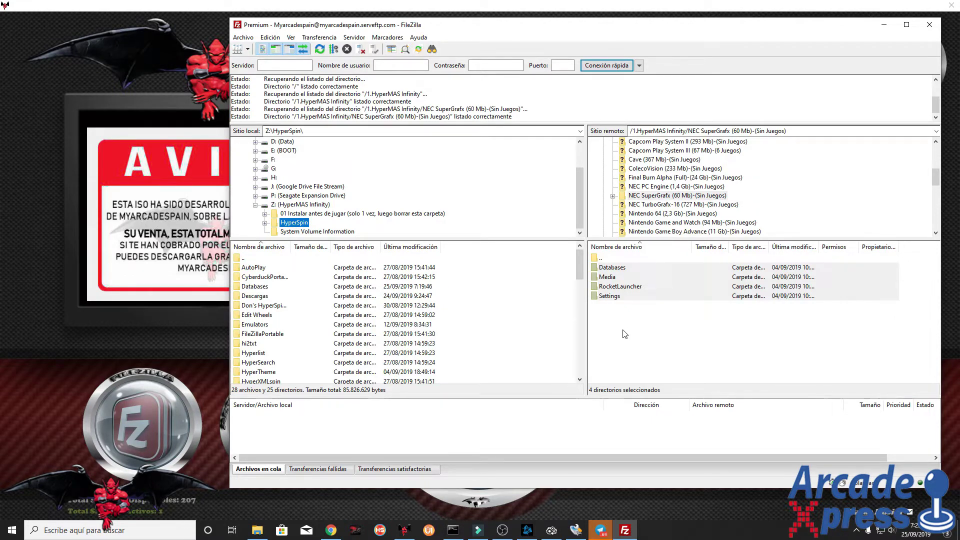
pyautogui.moveTo(603, 322); pyautogui.dragTo(548, 317)
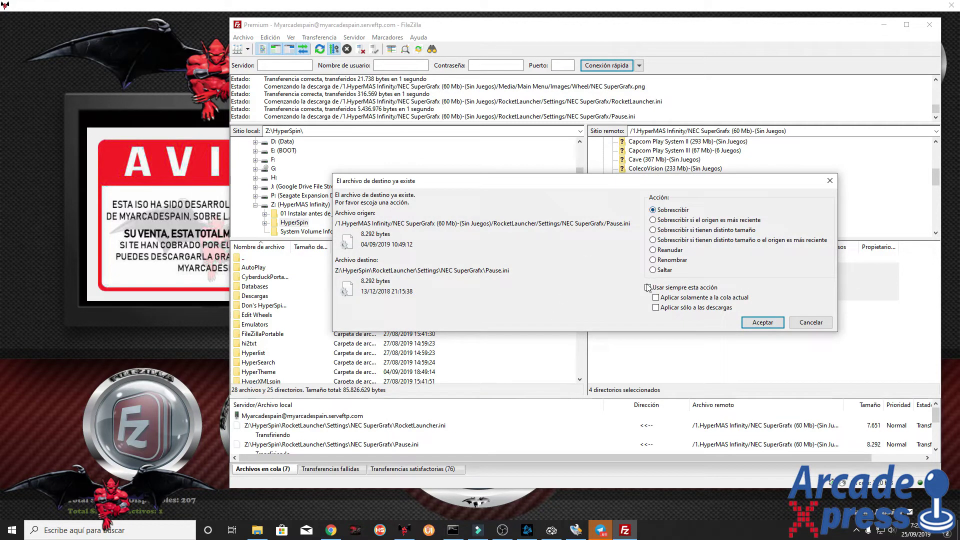
pyautogui.click(756, 323)
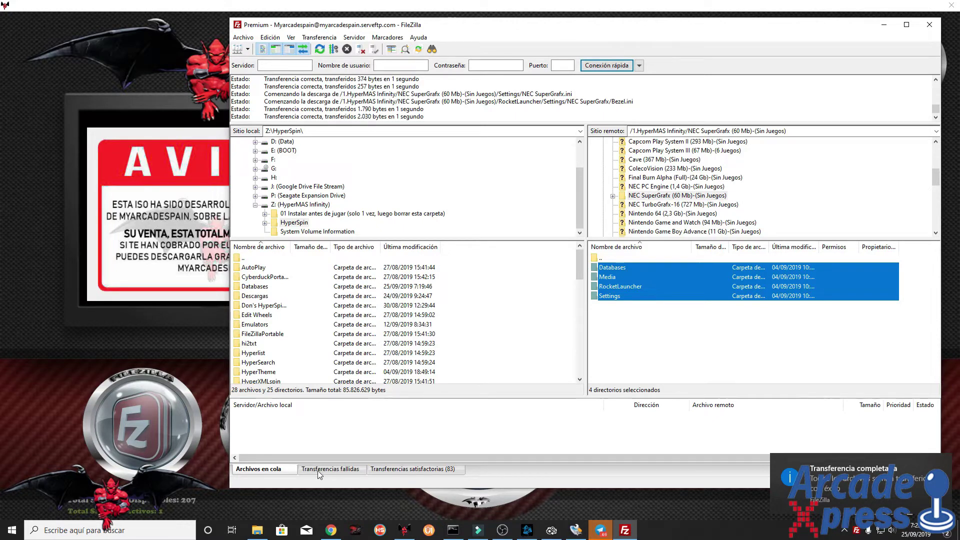
# - Check the failed transfers and the file queue, including the options for requeuing files and processing the queue
pyautogui.click(334, 472)
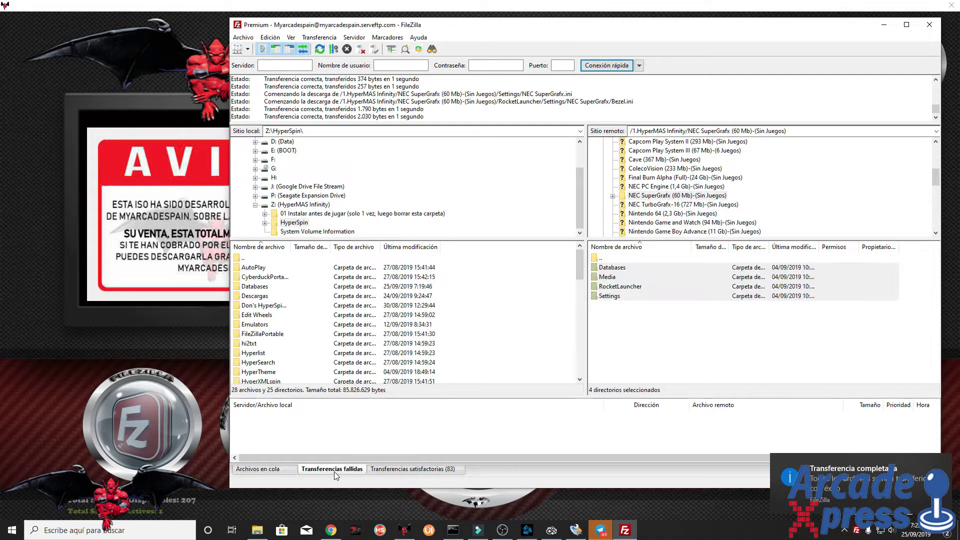
pyautogui.rightClick(300, 427)
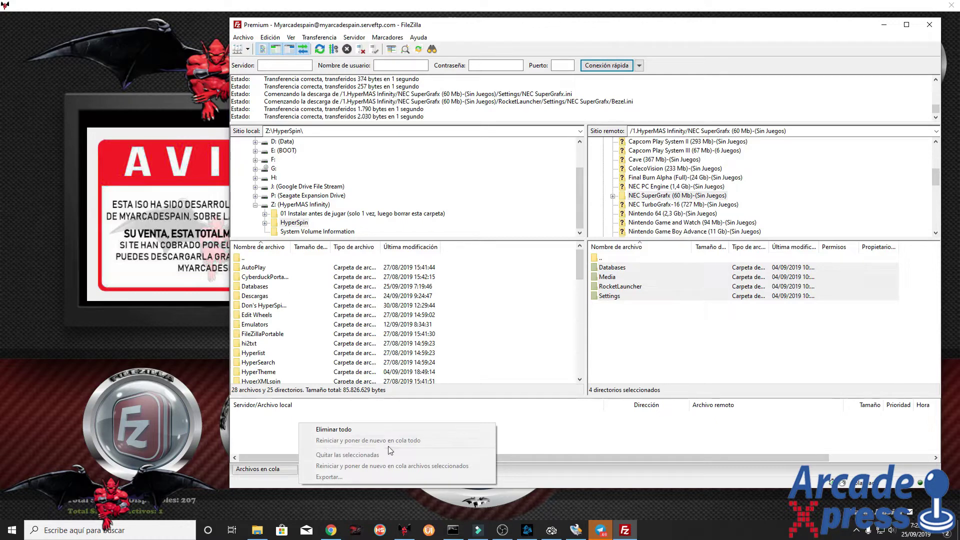
pyautogui.click(505, 442)
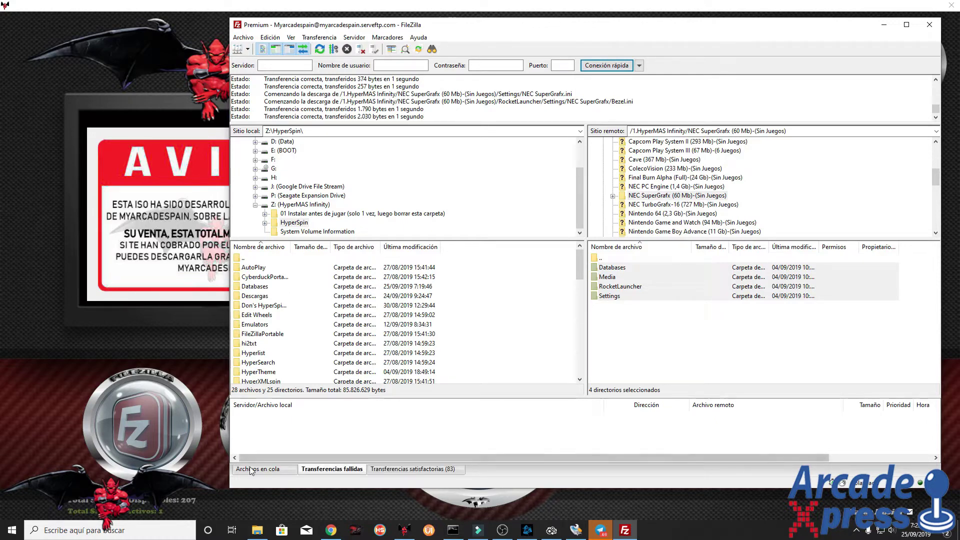
pyautogui.click(280, 468)
pyautogui.rightClick(296, 434)
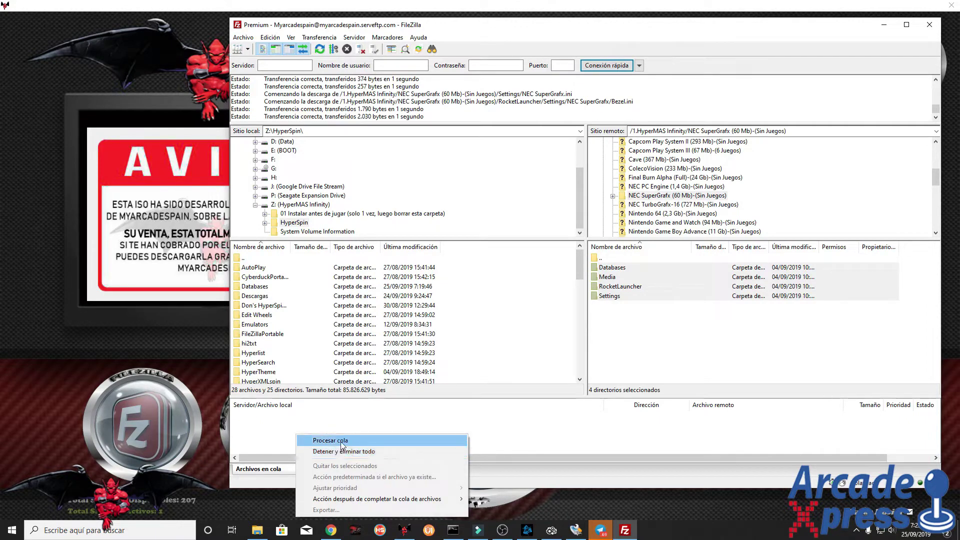
pyautogui.click(502, 437)
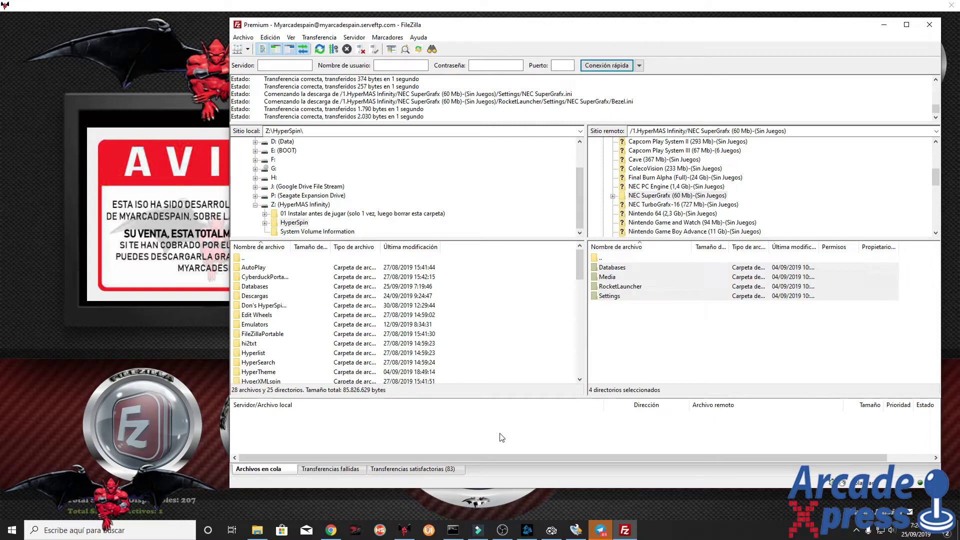
pyautogui.click(322, 470)
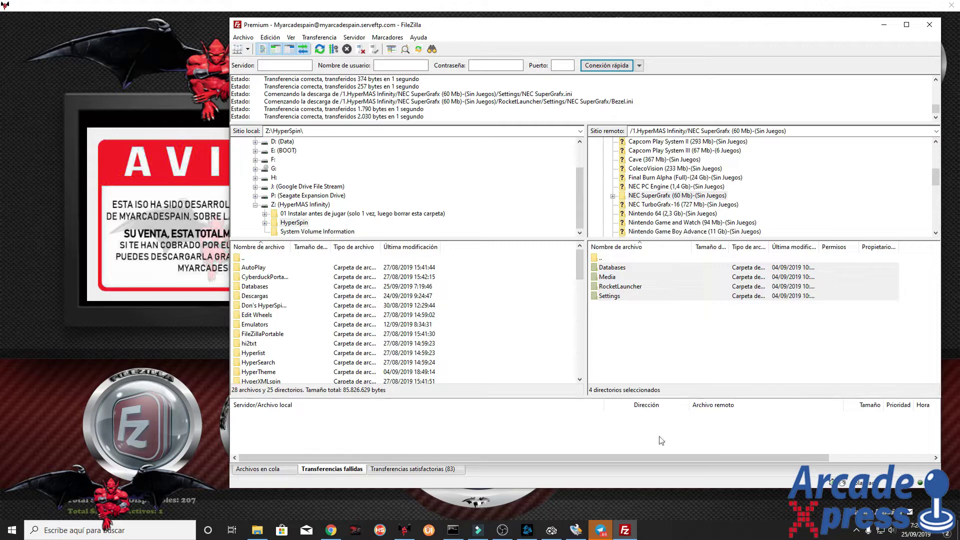
# - Close FileZilla and exit the HyperMAS Infinity launcher
pyautogui.moveTo(763, 25); pyautogui.dragTo(744, 32)
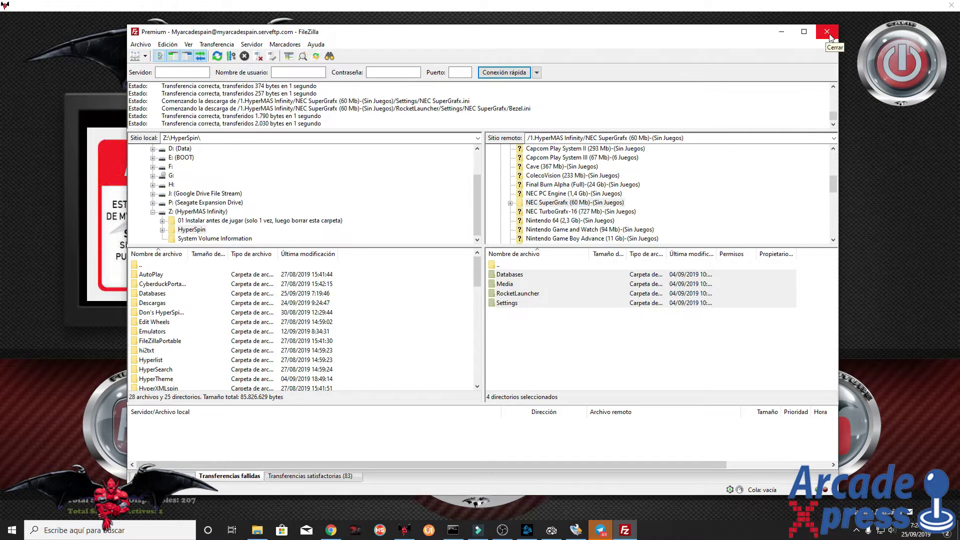
pyautogui.click(827, 33)
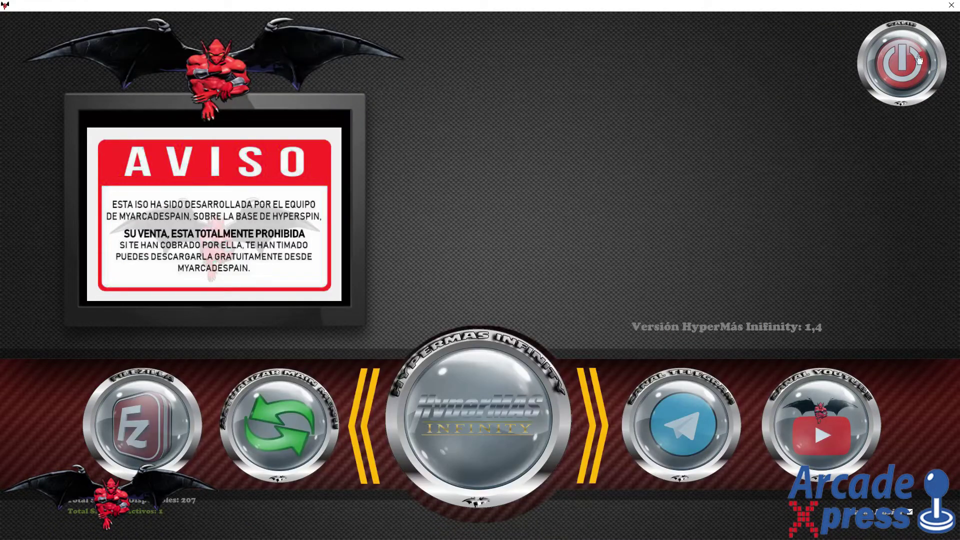
pyautogui.click(906, 80)
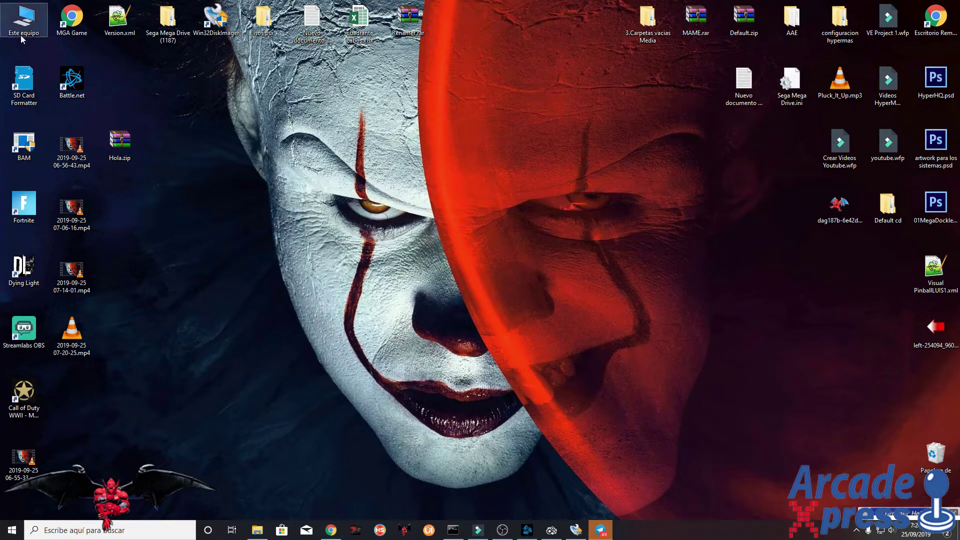
# - Open the HyperSpin\Databases\NEC SuperGrafx folder on the HyperMAS Infinity (Z:) drive in File Explorer
pyautogui.doubleClick(23, 19)
pyautogui.moveTo(409, 70); pyautogui.dragTo(752, 58)
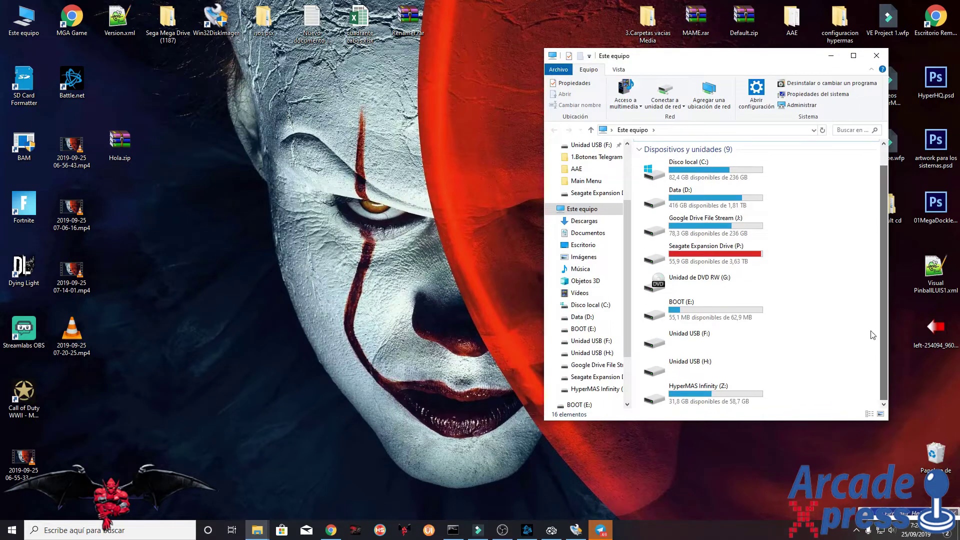
pyautogui.doubleClick(699, 400)
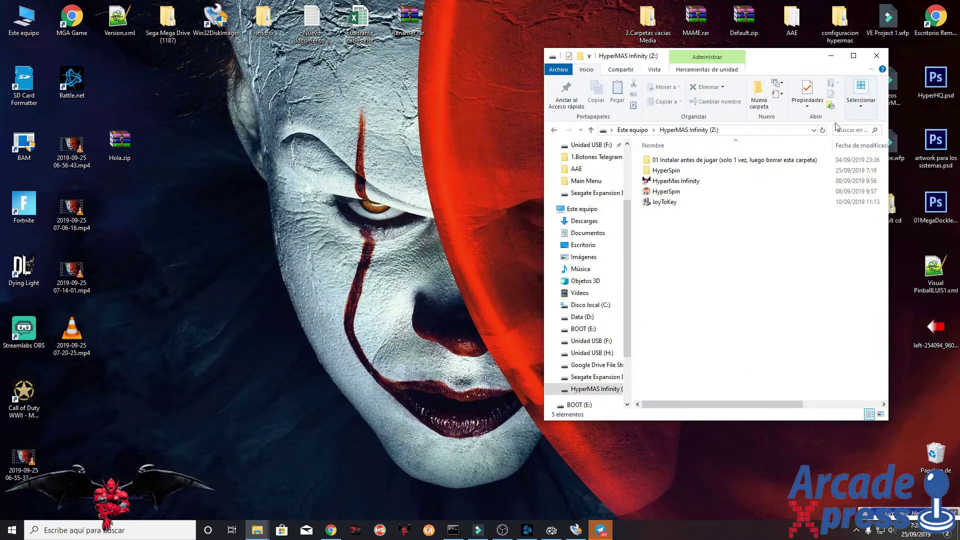
pyautogui.doubleClick(668, 172)
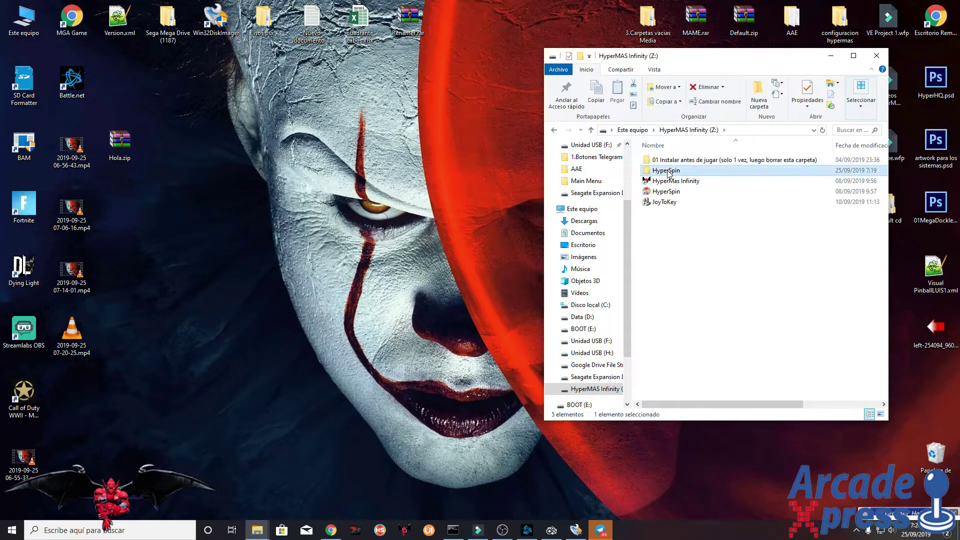
pyautogui.click(671, 183)
pyautogui.doubleClick(671, 183)
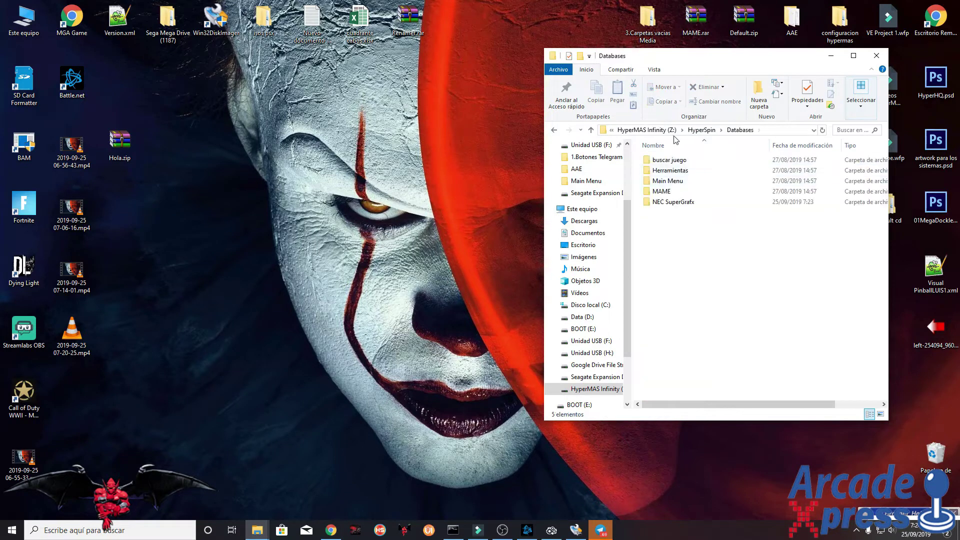
pyautogui.click(645, 201)
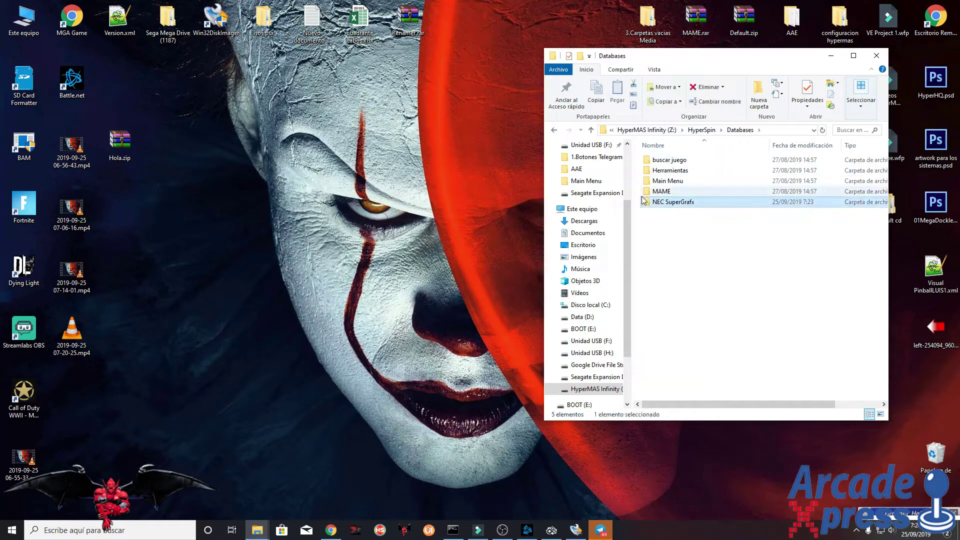
pyautogui.doubleClick(672, 204)
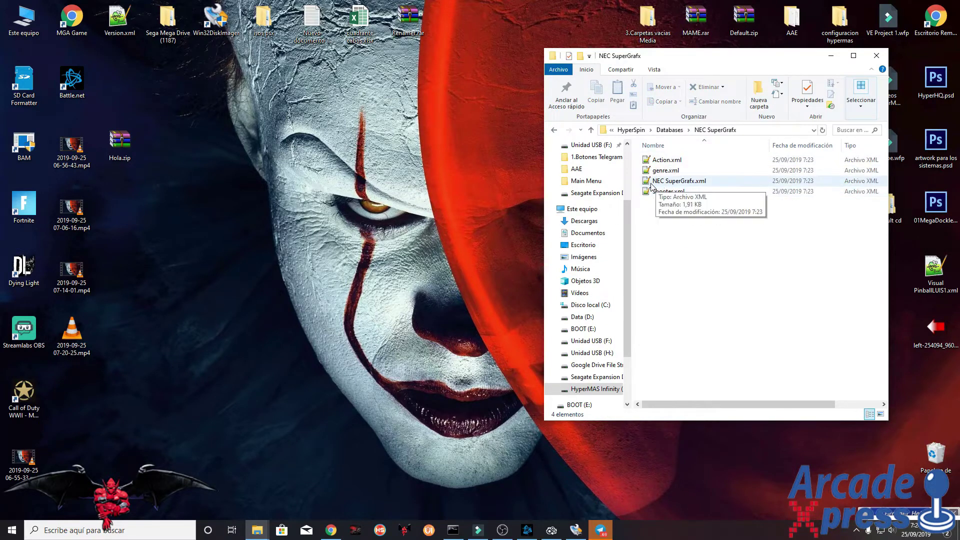
# - Open NEC SuperGrafx.xml in Notepad++, select the game name "1941 - Counter Attack (Japan)" and review the game entries
pyautogui.click(653, 183)
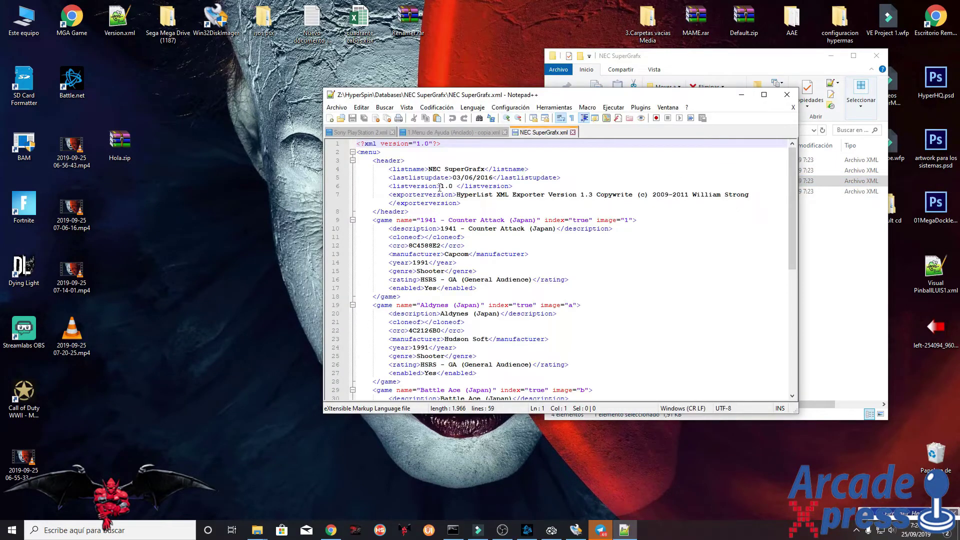
pyautogui.moveTo(421, 220); pyautogui.dragTo(534, 218)
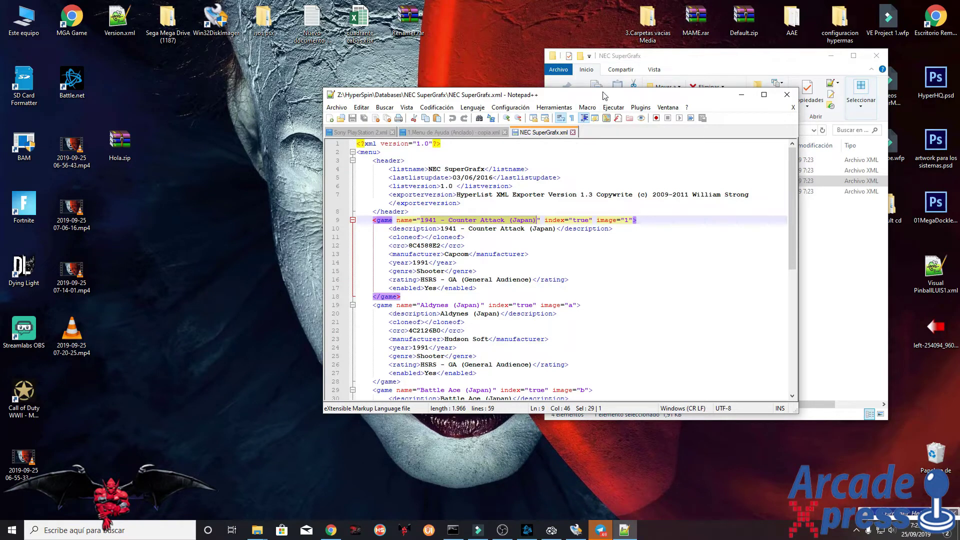
pyautogui.moveTo(605, 96); pyautogui.dragTo(814, 123)
pyautogui.click(271, 251)
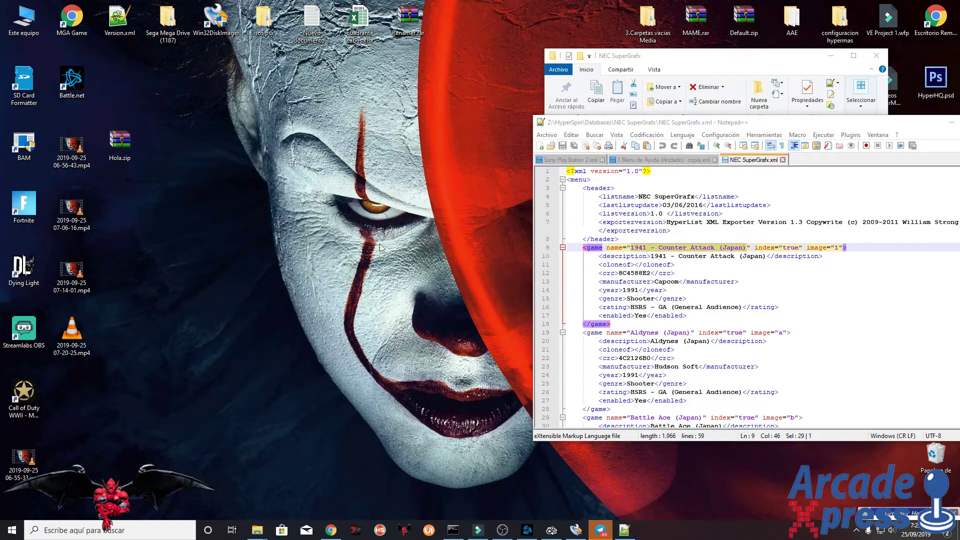
pyautogui.scroll(-2, 628, 283)
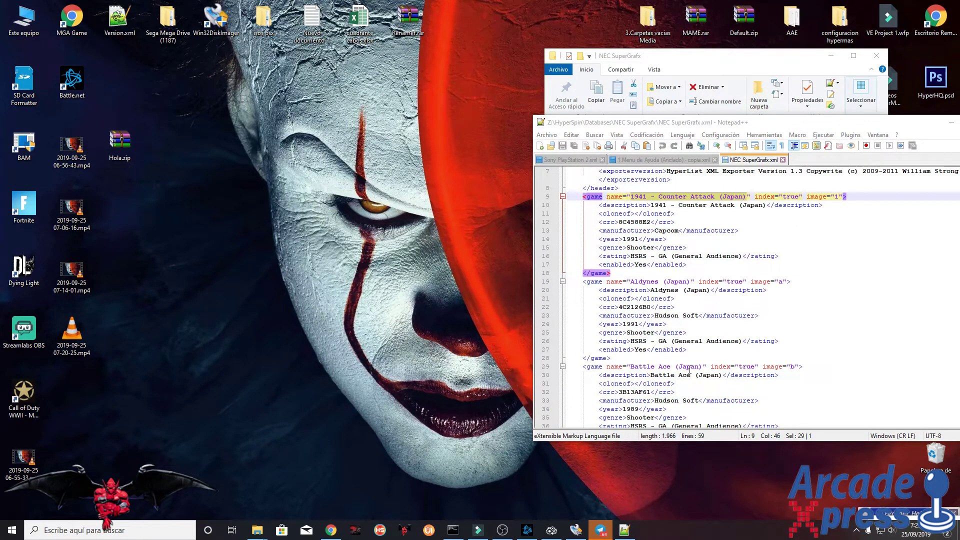
pyautogui.scroll(-3, 625, 283)
pyautogui.scroll(5, 681, 340)
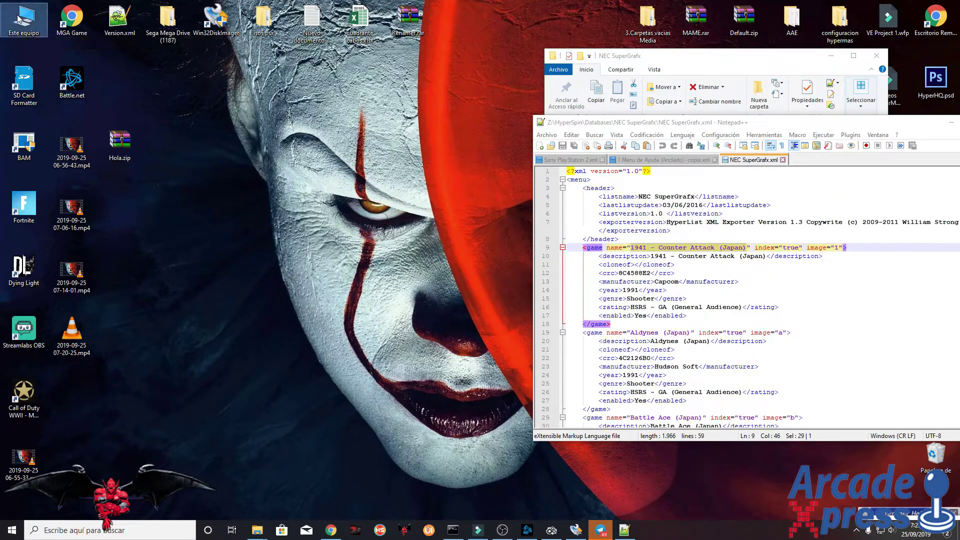
# - Open the HyperSpin\Roms\NEC SuperGrafx folder on HyperMAS Infinity (Z:) in a new File Explorer window placed beside the XML file
pyautogui.doubleClick(10, 29)
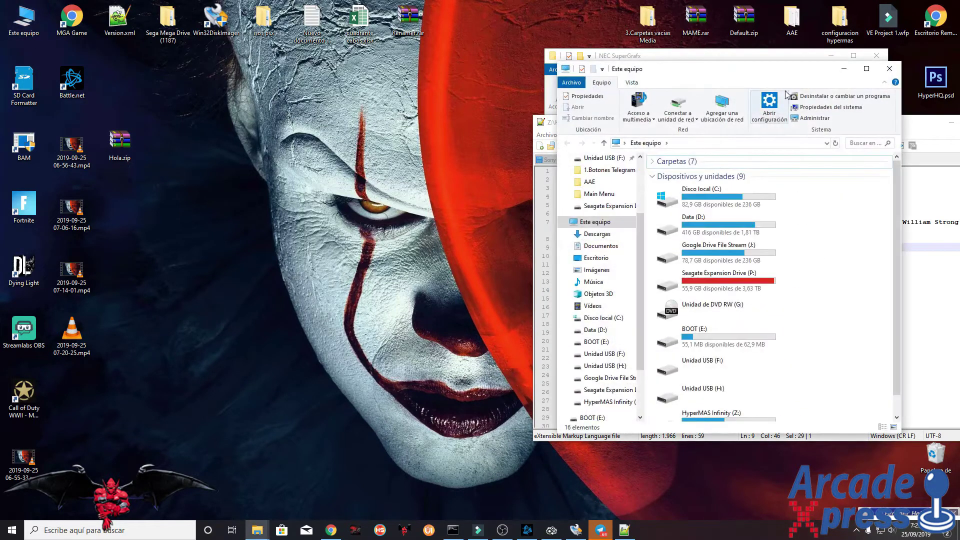
pyautogui.moveTo(765, 73); pyautogui.dragTo(419, 68)
pyautogui.scroll(-1, 352, 347)
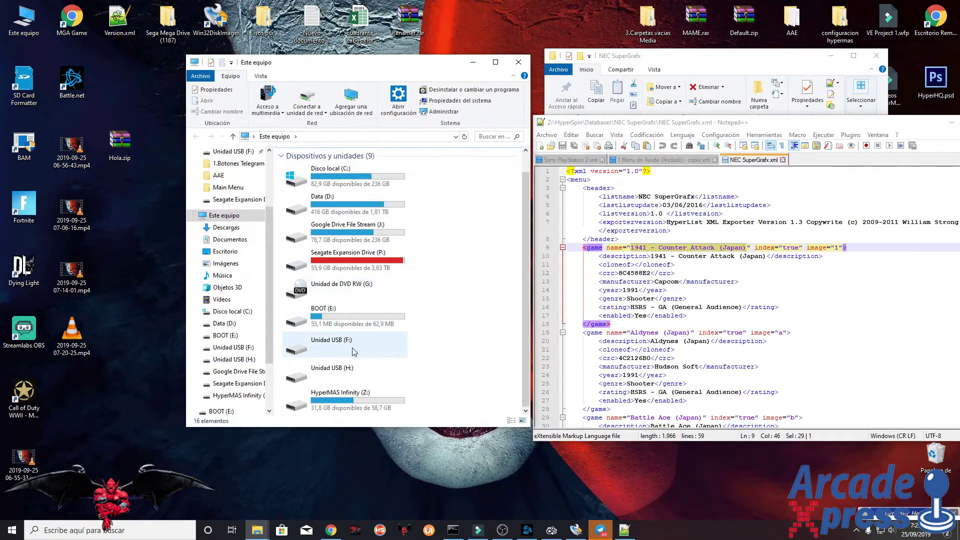
pyautogui.doubleClick(338, 398)
pyautogui.doubleClick(320, 177)
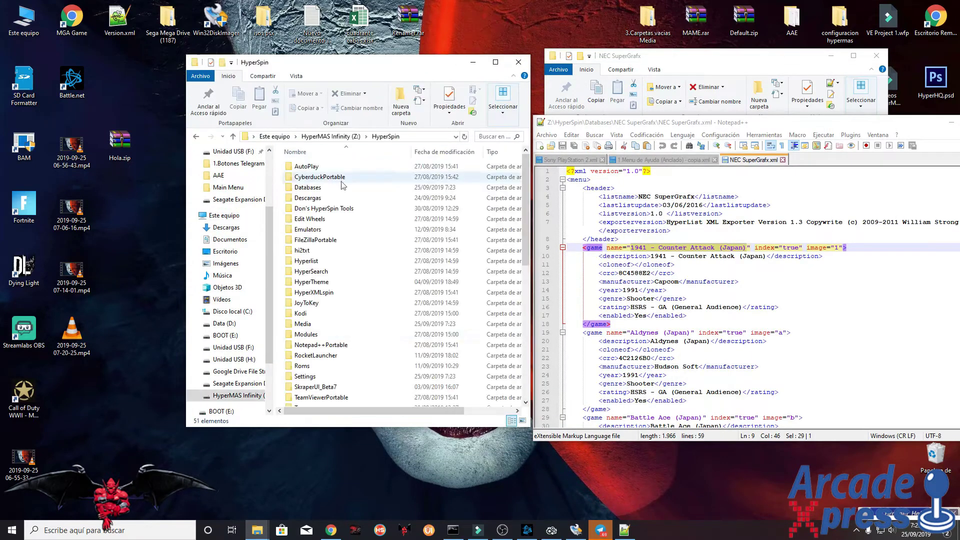
pyautogui.doubleClick(305, 365)
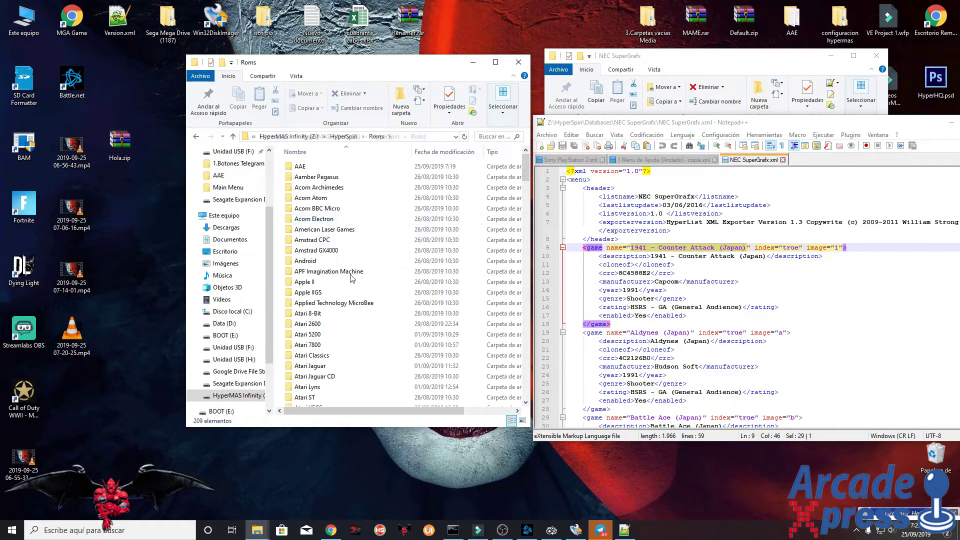
pyautogui.scroll(-1, 357, 300)
pyautogui.scroll(-20, 357, 300)
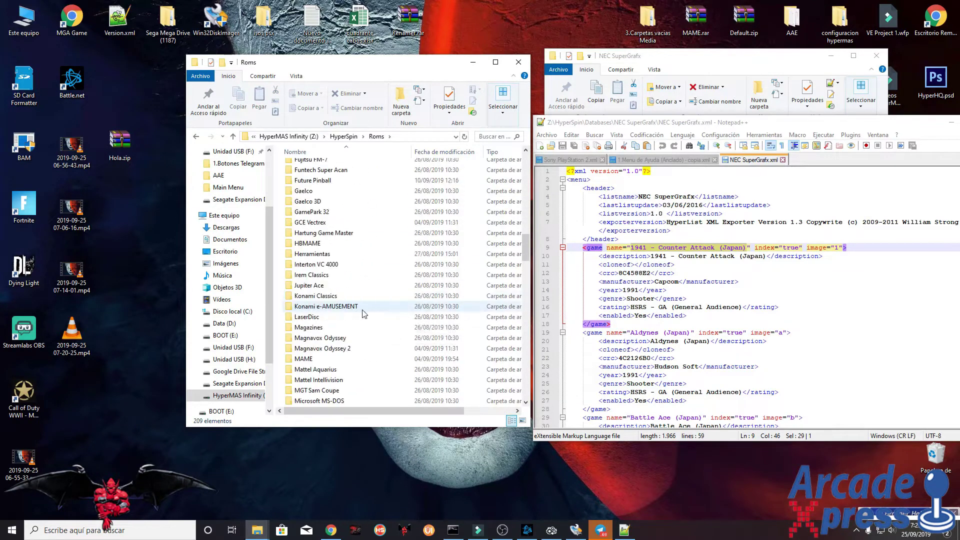
pyautogui.scroll(-6, 350, 257)
pyautogui.scroll(3, 320, 245)
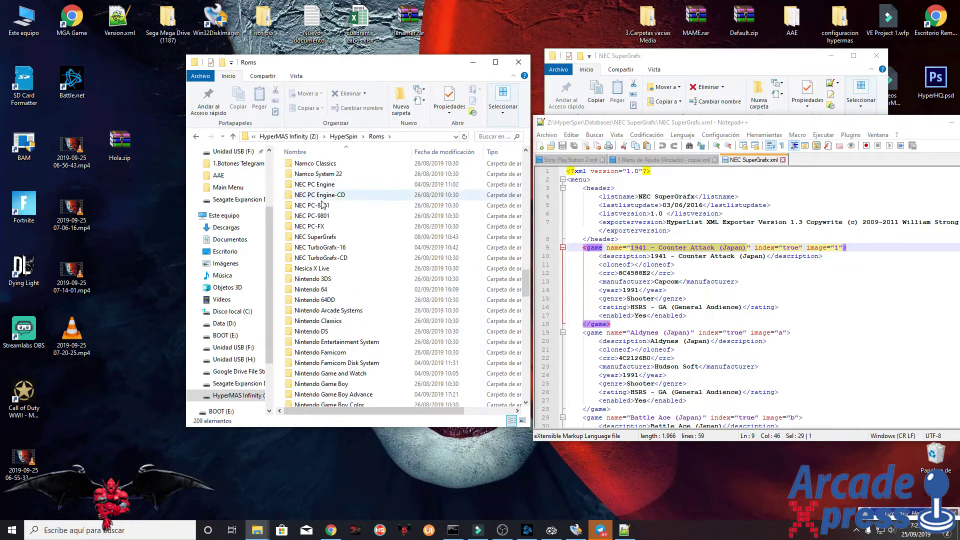
pyautogui.doubleClick(315, 238)
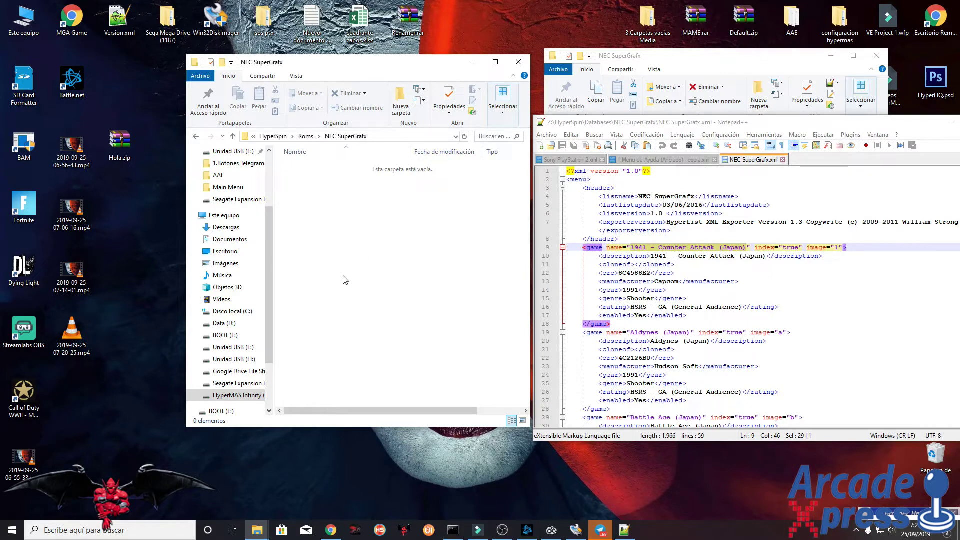
# - Rename Hola.zip as "1941 - Counter Attack (Japan).zip" using the game name copied from the XML, and copy it into the Roms\NEC SuperGrafx folder
pyautogui.click(114, 158)
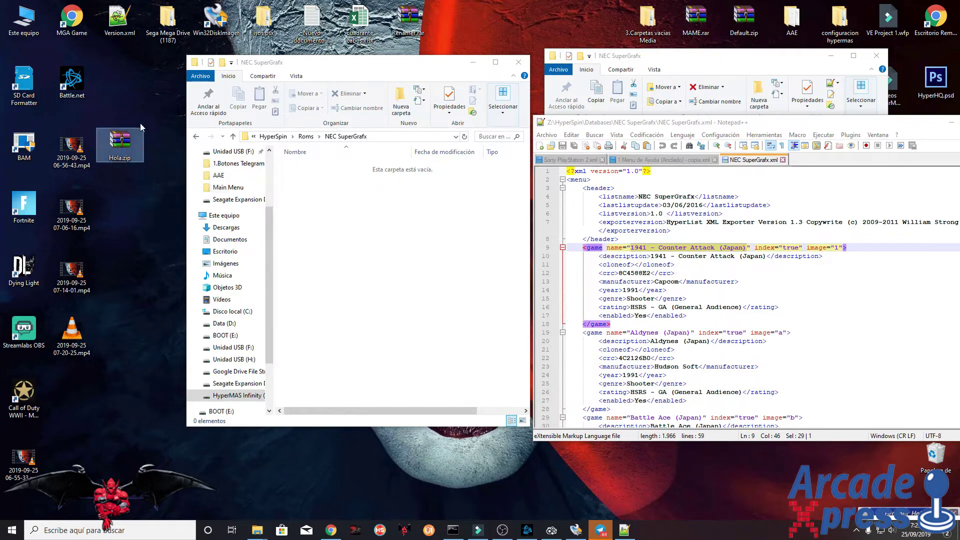
pyautogui.moveTo(116, 157); pyautogui.dragTo(122, 136)
pyautogui.rightClick(659, 249)
pyautogui.click(685, 267)
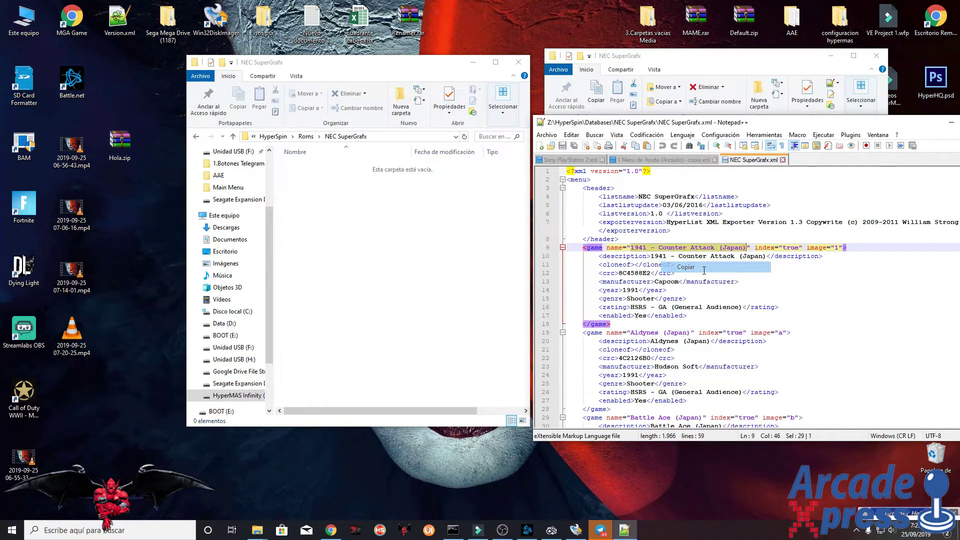
pyautogui.click(117, 160)
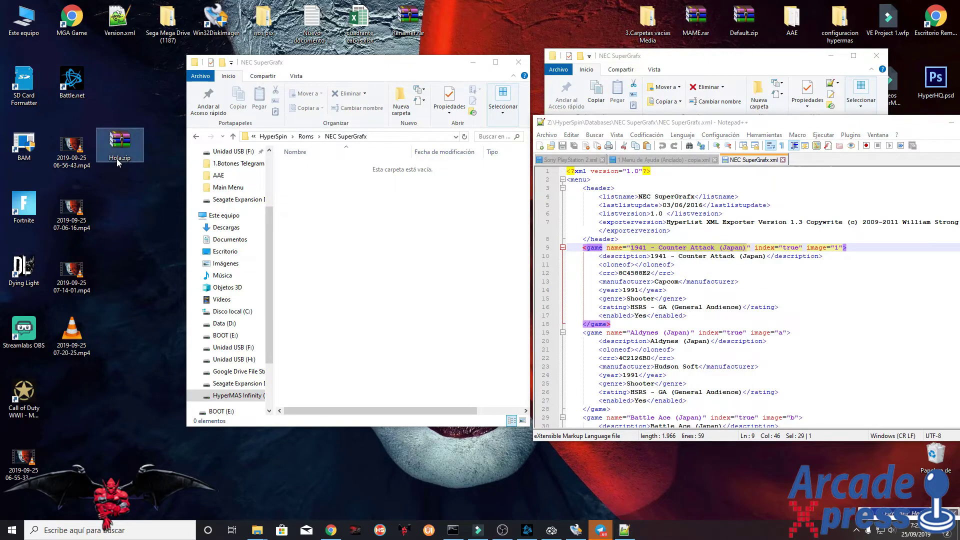
pyautogui.rightClick(116, 158)
pyautogui.click(160, 202)
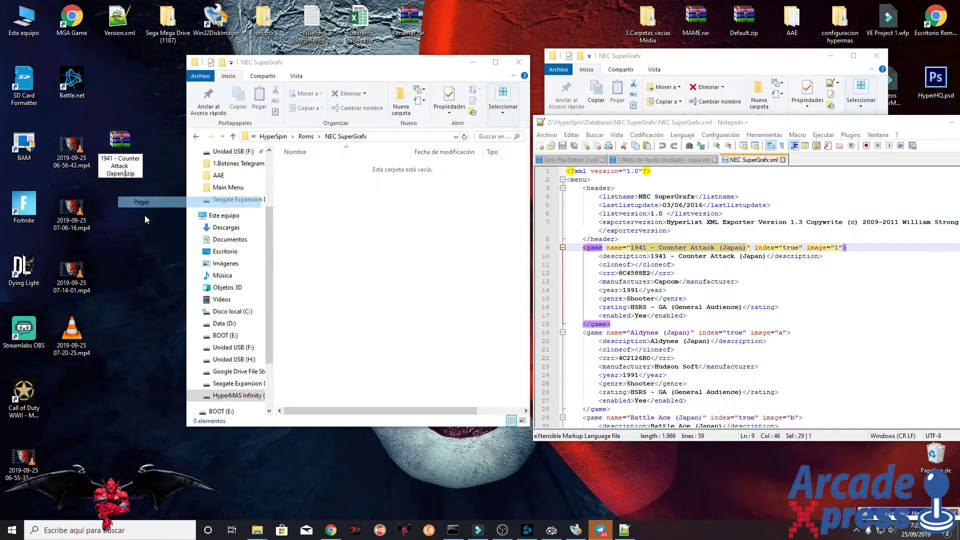
pyautogui.click(146, 205)
pyautogui.moveTo(120, 142); pyautogui.dragTo(383, 228)
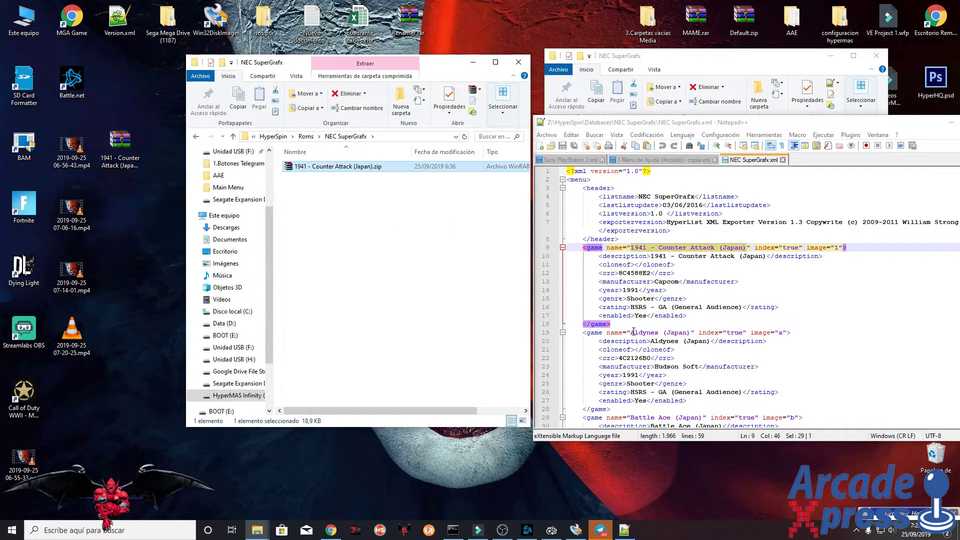
# - Rename the desktop zip as "Aldynes (Japan).zip" using the game name copied from the XML, and copy it into the Roms\NEC SuperGrafx folder
pyautogui.moveTo(631, 332); pyautogui.dragTo(687, 333)
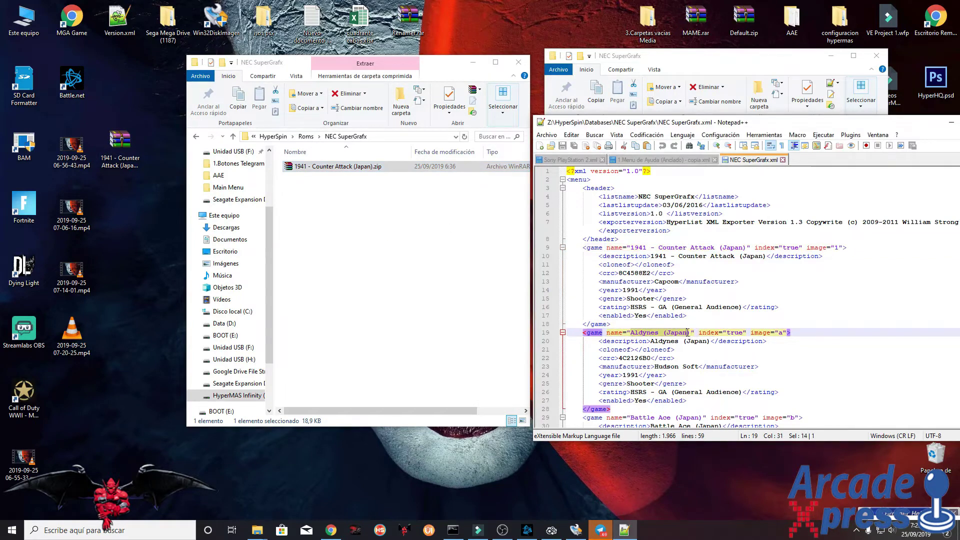
pyautogui.rightClick(691, 332)
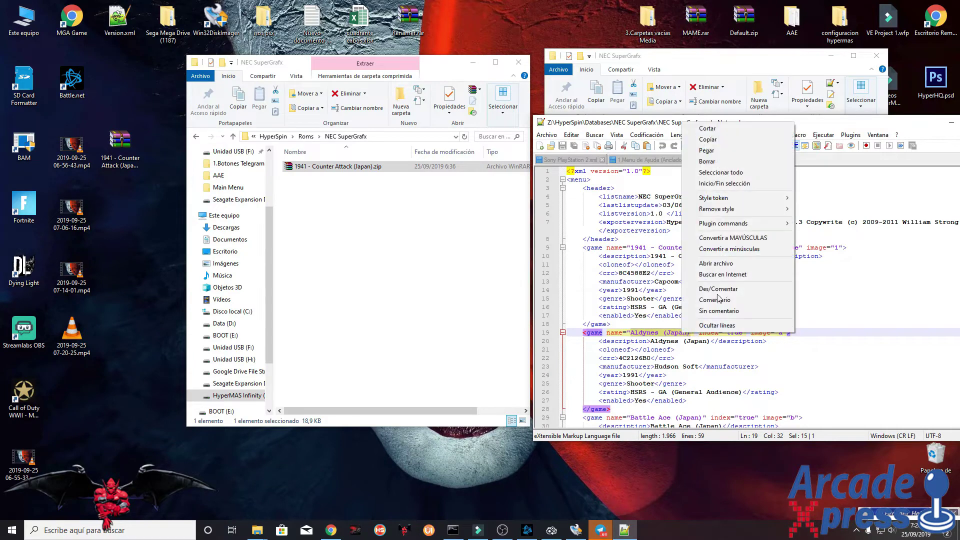
pyautogui.click(705, 143)
pyautogui.click(120, 142)
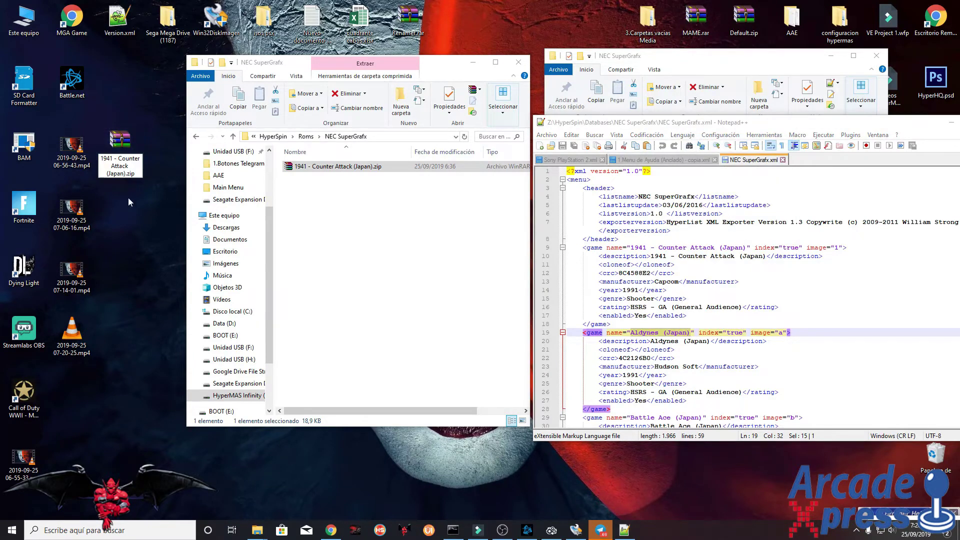
pyautogui.click(117, 171)
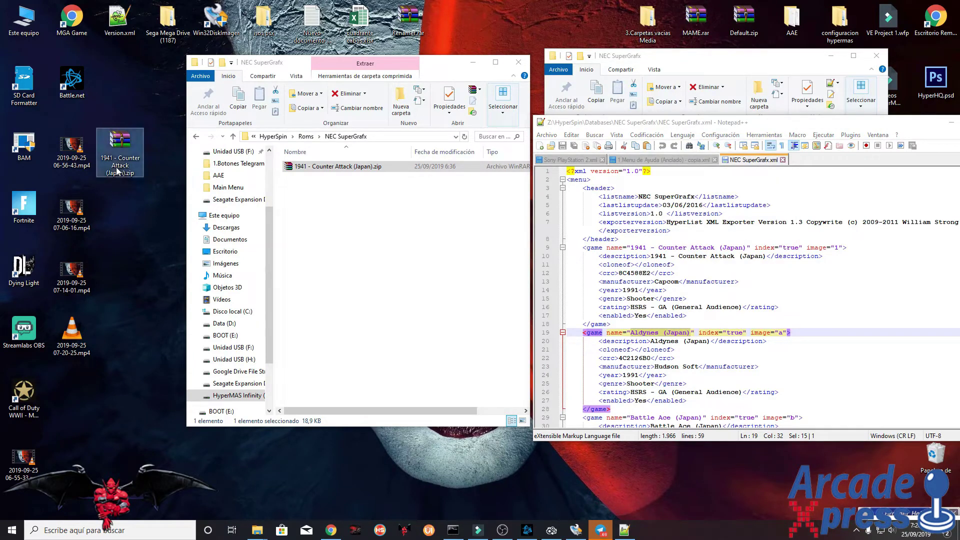
pyautogui.click(117, 163)
pyautogui.rightClick(118, 162)
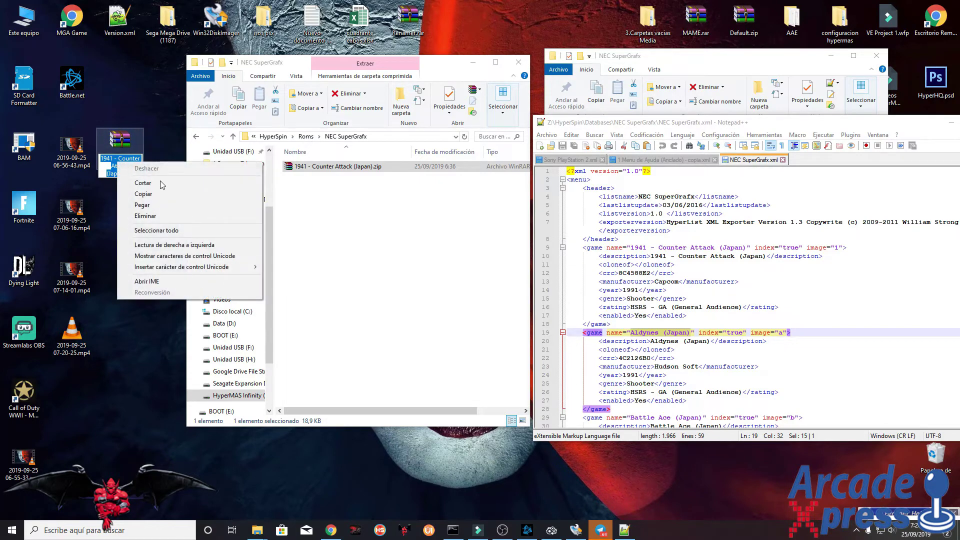
pyautogui.click(142, 205)
pyautogui.click(143, 197)
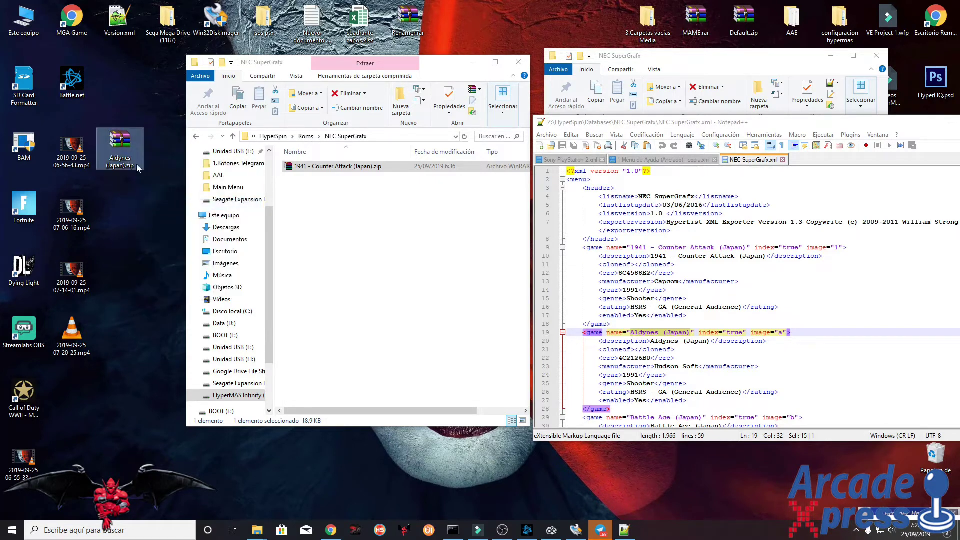
pyautogui.moveTo(137, 164); pyautogui.dragTo(400, 270)
# - Copy the game name "Battle Ace (Japan)" from its entry in NEC SuperGrafx.xml
pyautogui.scroll(-3, 649, 309)
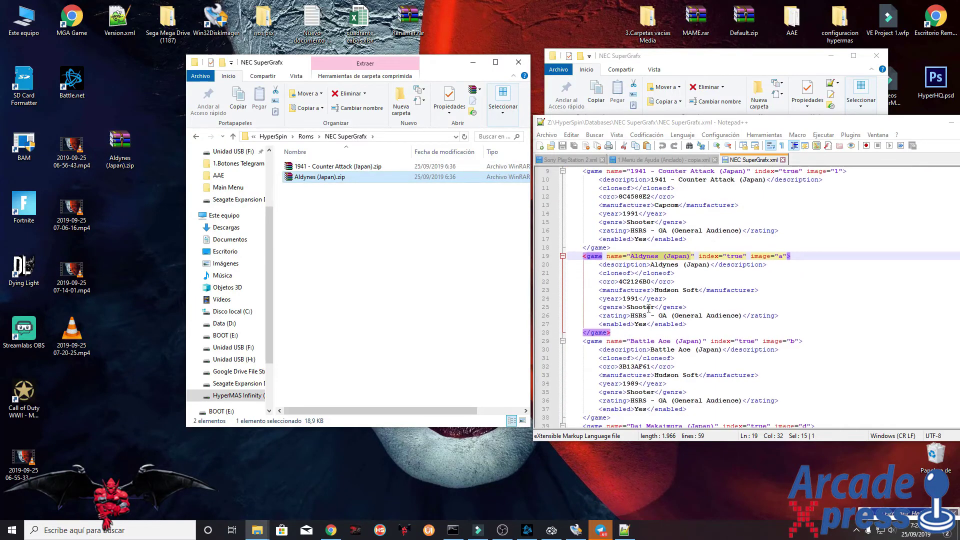
pyautogui.moveTo(631, 341); pyautogui.dragTo(701, 343)
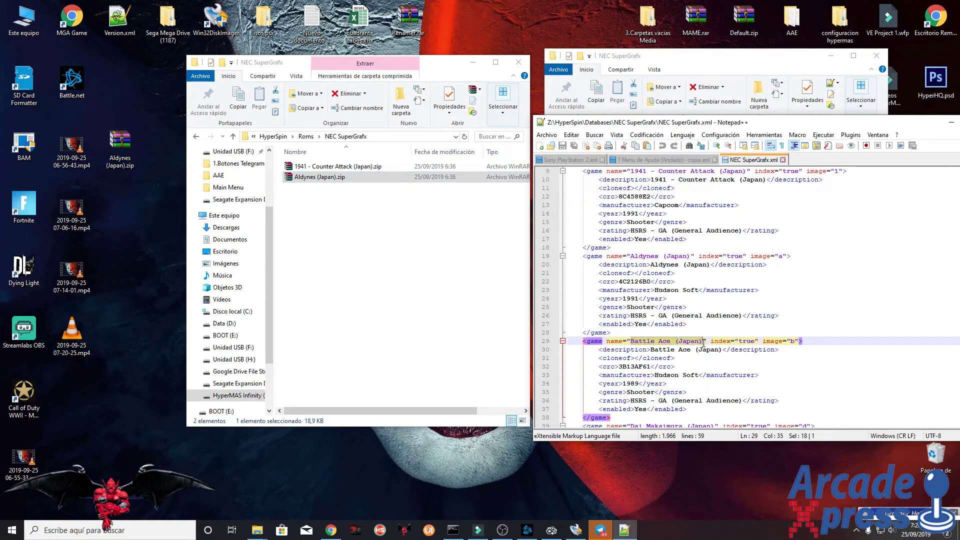
pyautogui.rightClick(690, 342)
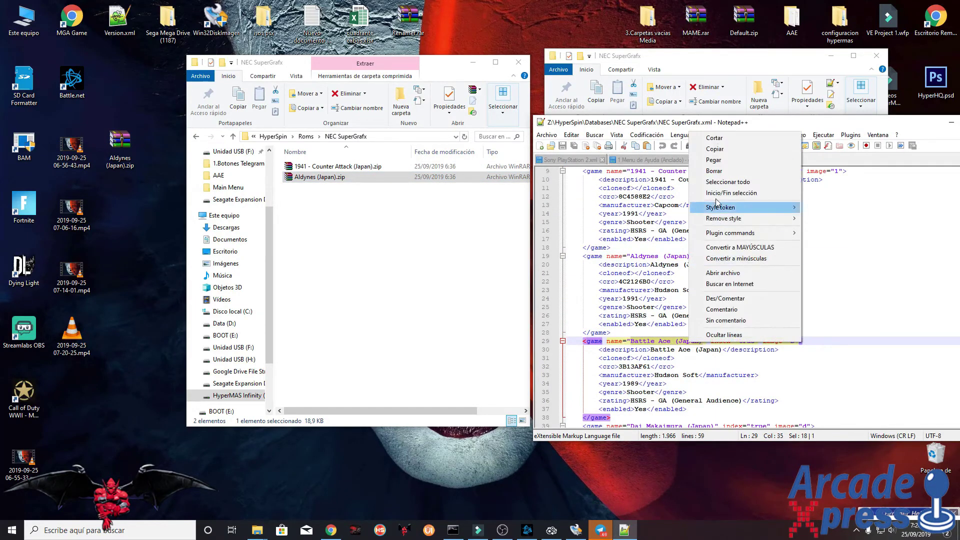
pyautogui.click(715, 149)
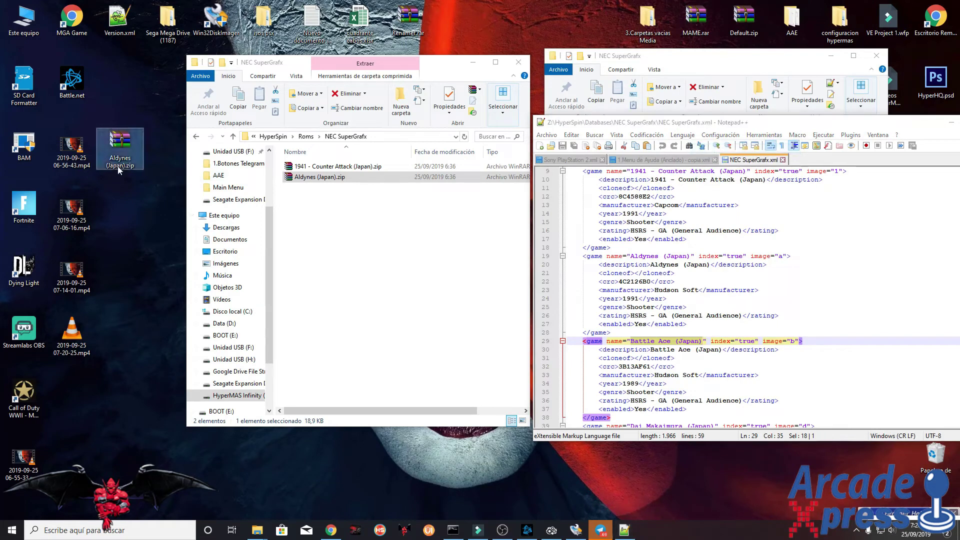